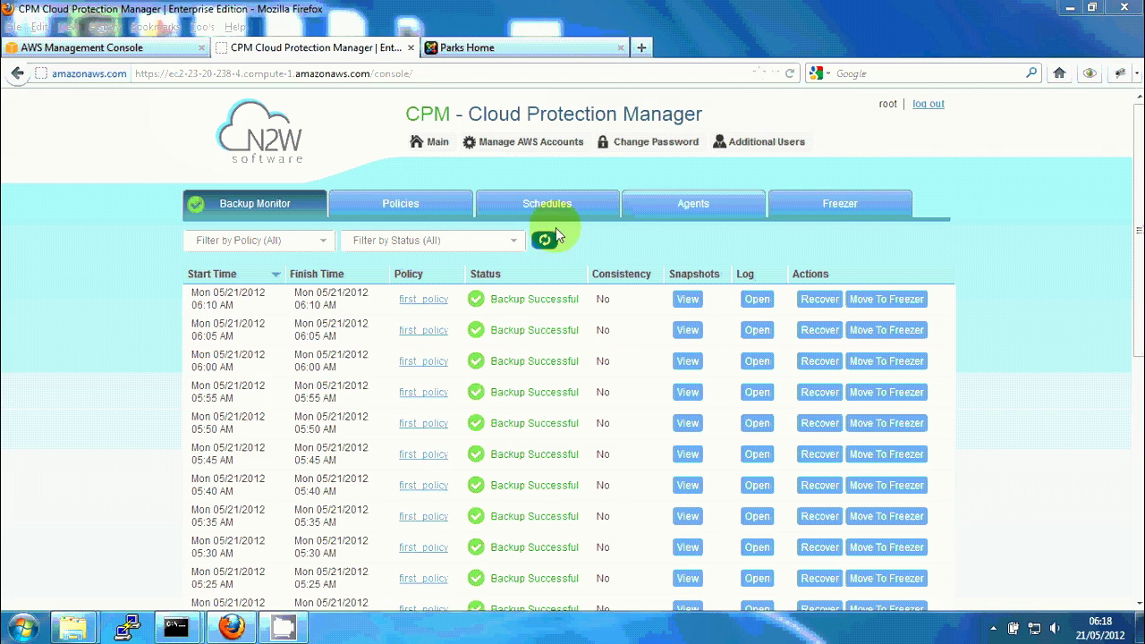
Step: Review the running EC2 instances in the AWS Management Console and the Australian Parks sample site
left_click(89, 47)
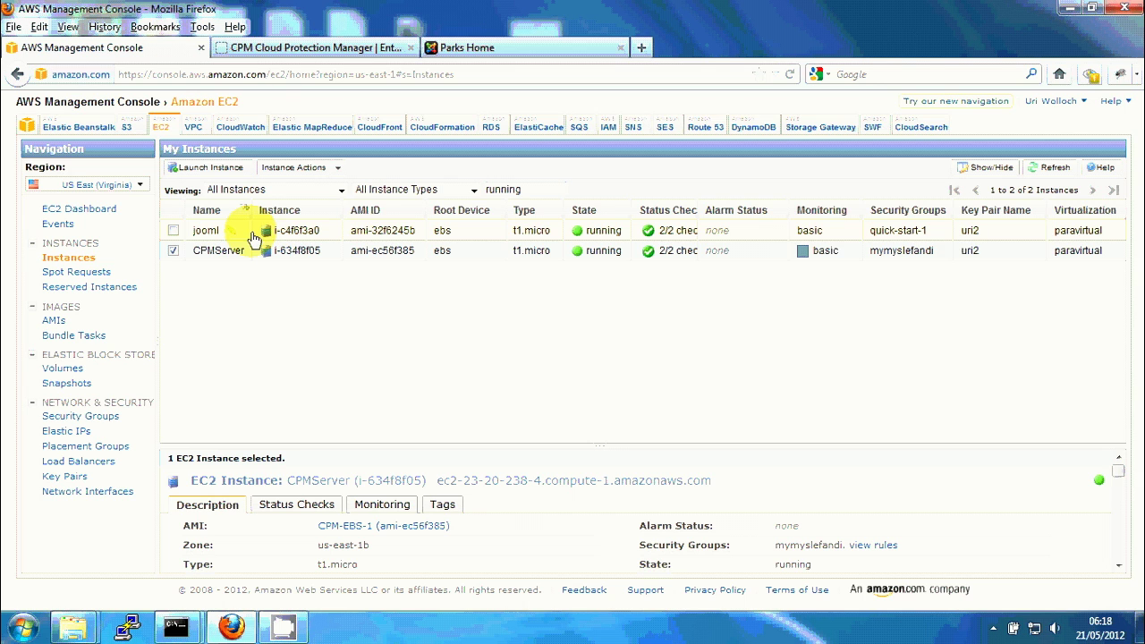
left_click(524, 47)
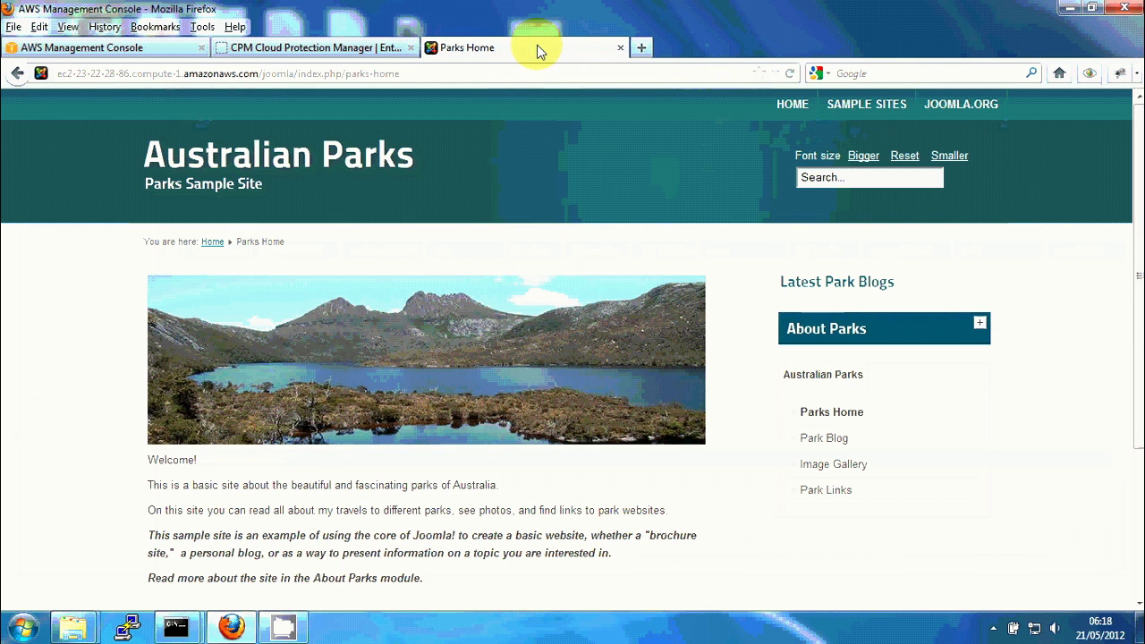
left_click(396, 272)
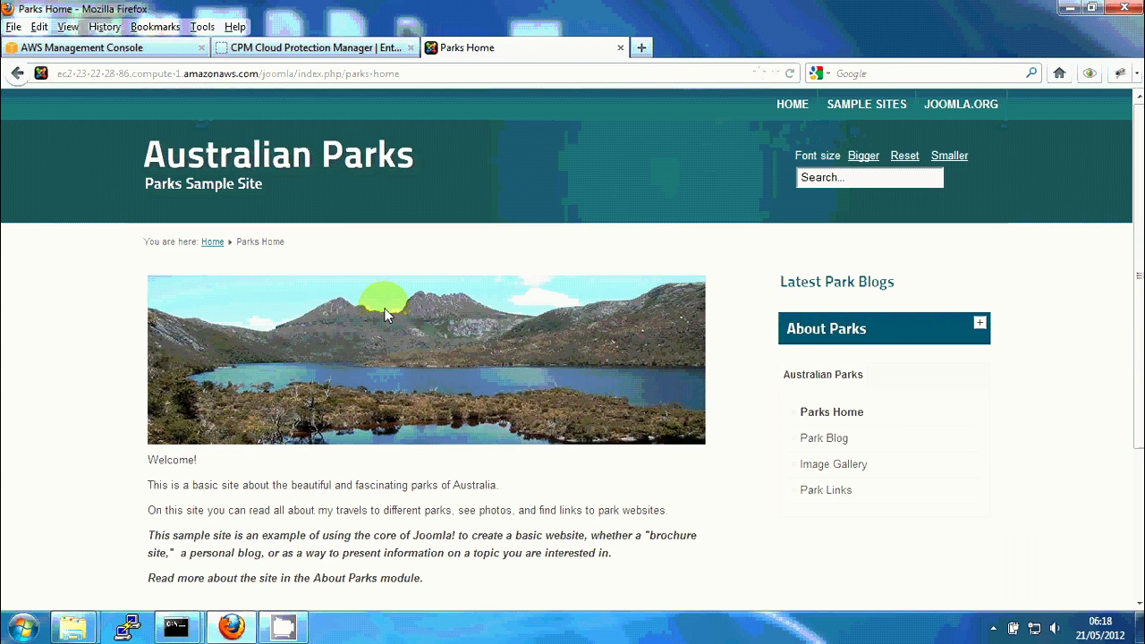
Step: Create a new policy in Cloud Protection Manager named webserv with the description "Webserv policy"
left_click(291, 52)
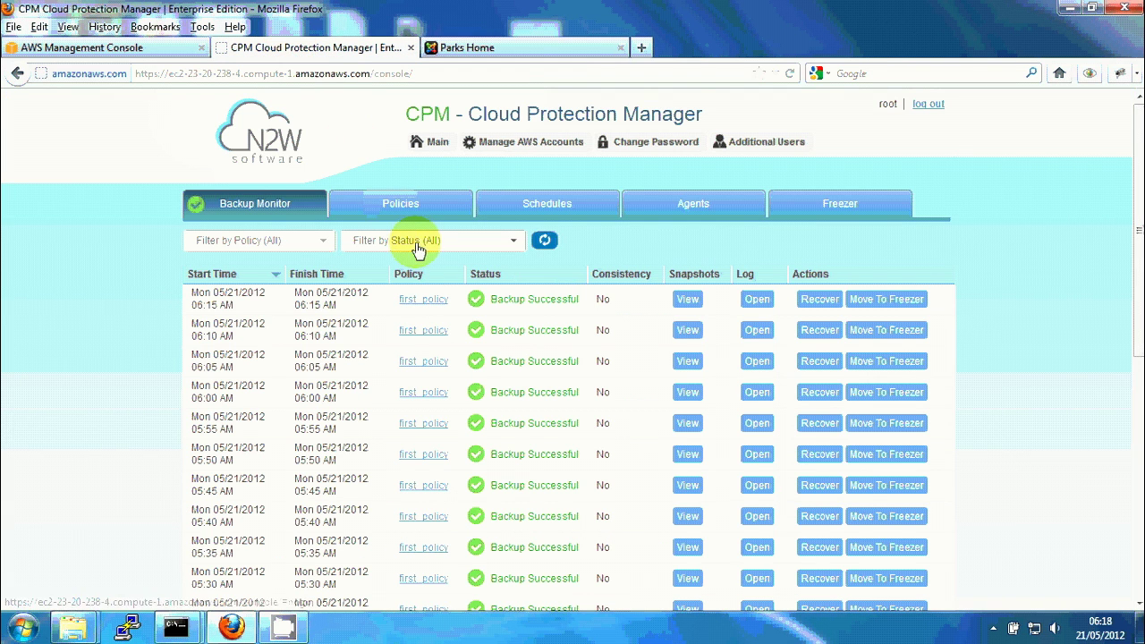
left_click(412, 224)
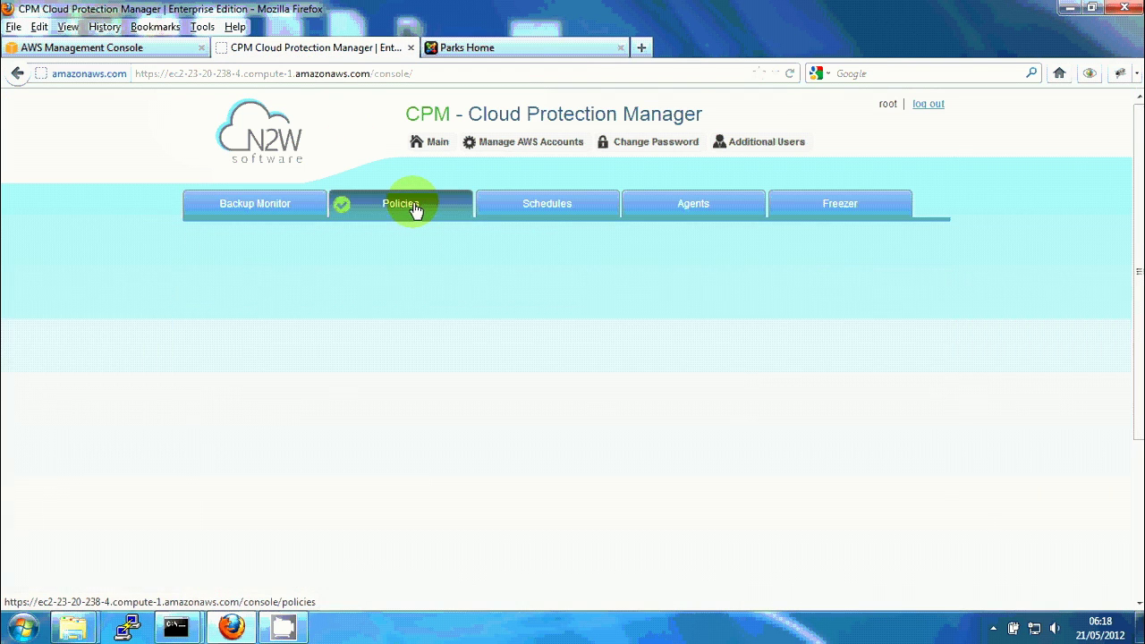
left_click(234, 238)
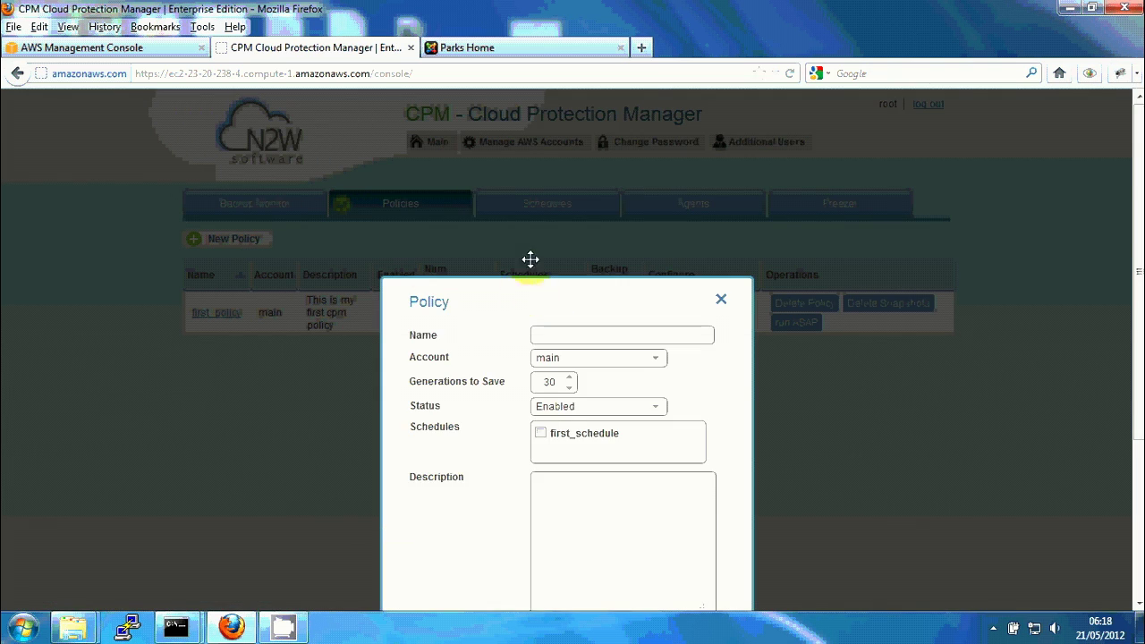
left_click(537, 205)
type("we")
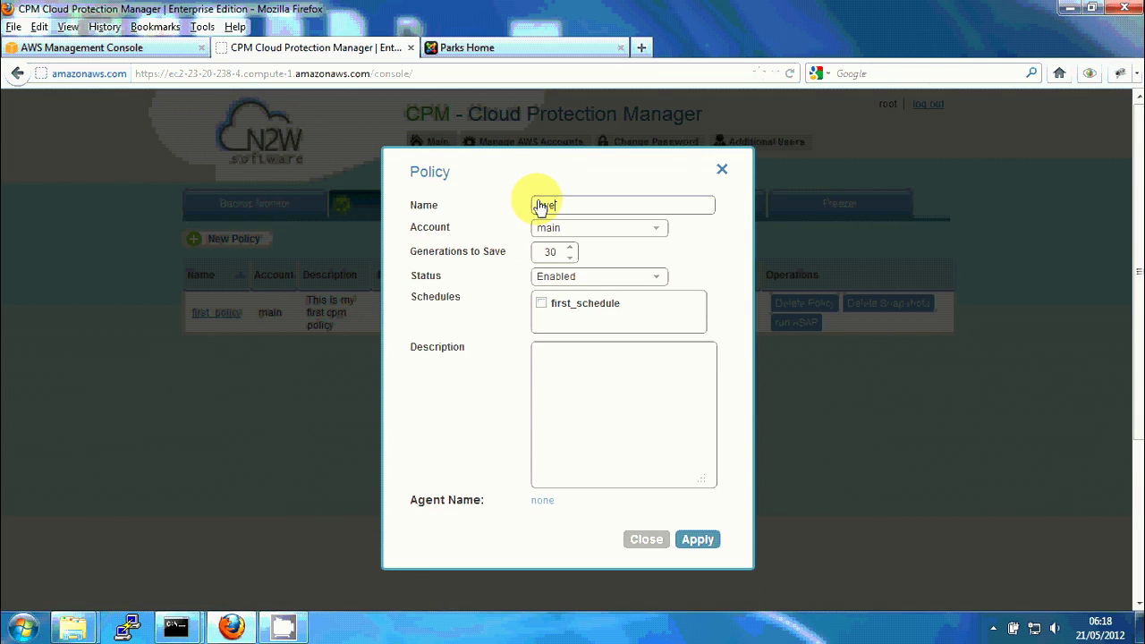
type("bserv")
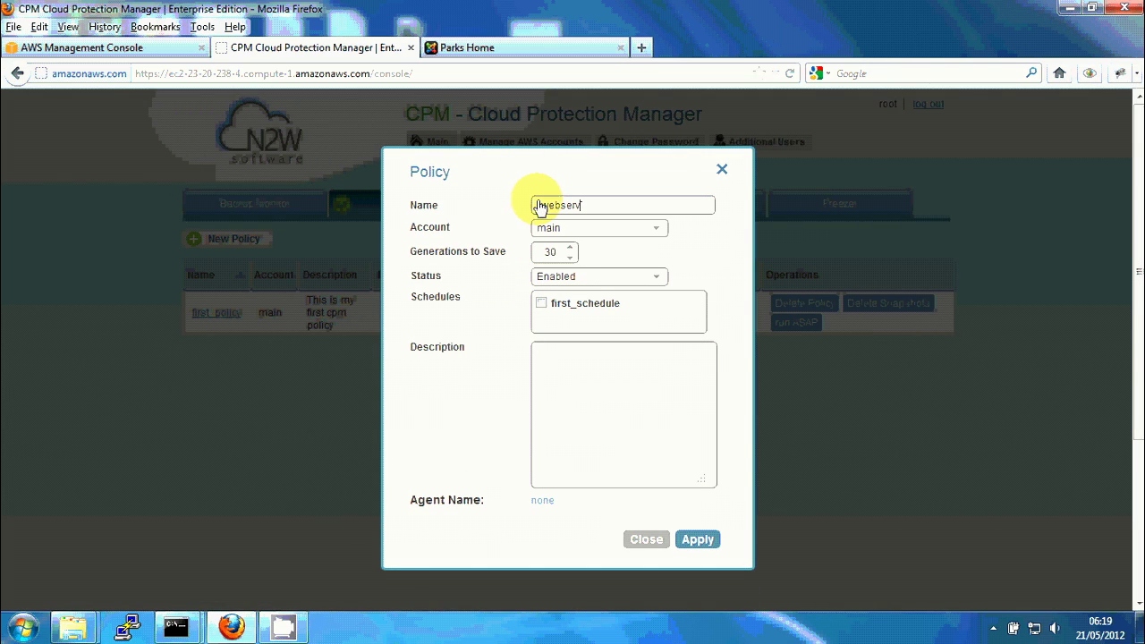
left_click(580, 408)
type("Wen")
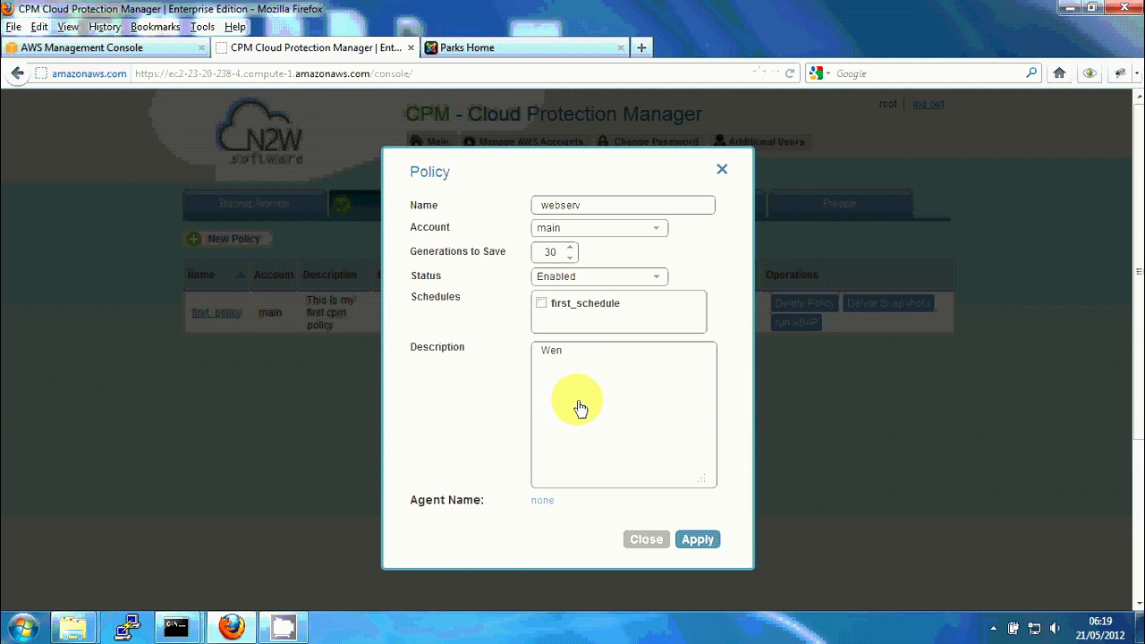
key("BackSpace")
type("bserv policy")
left_click(699, 541)
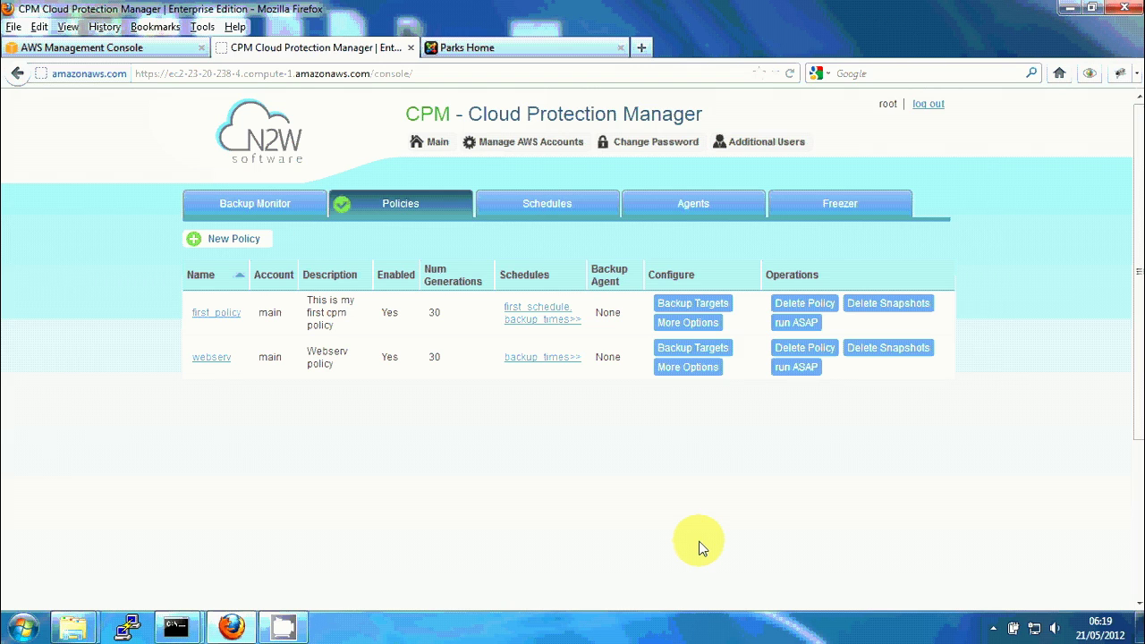
Step: Add the joomla instance to the webserv policy's backup targets and return to the policies list
left_click(687, 358)
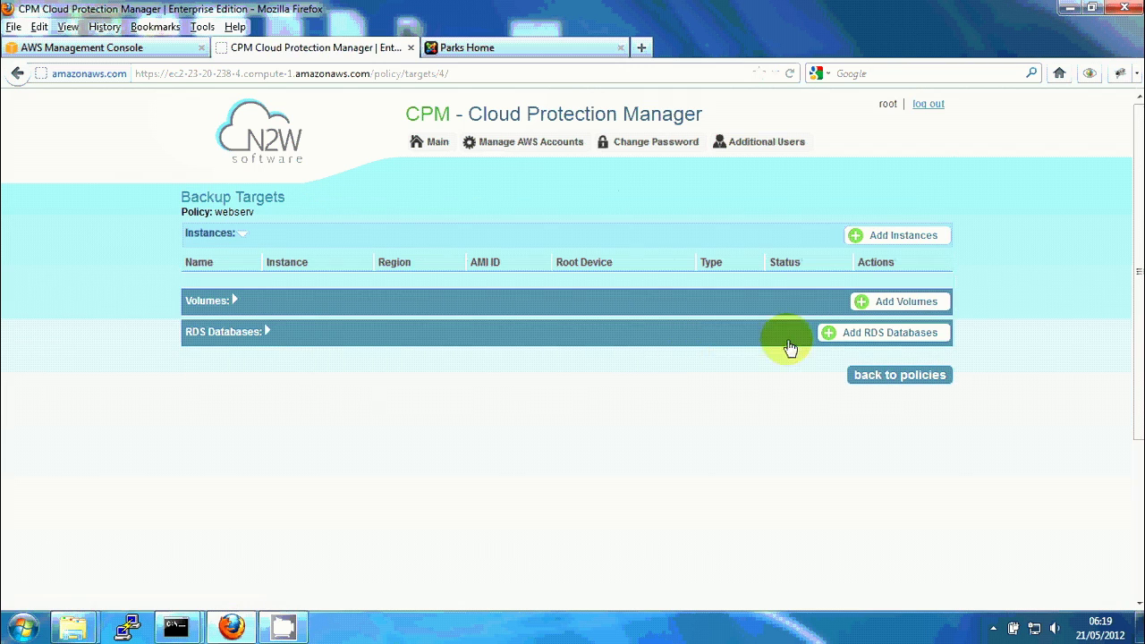
left_click(872, 237)
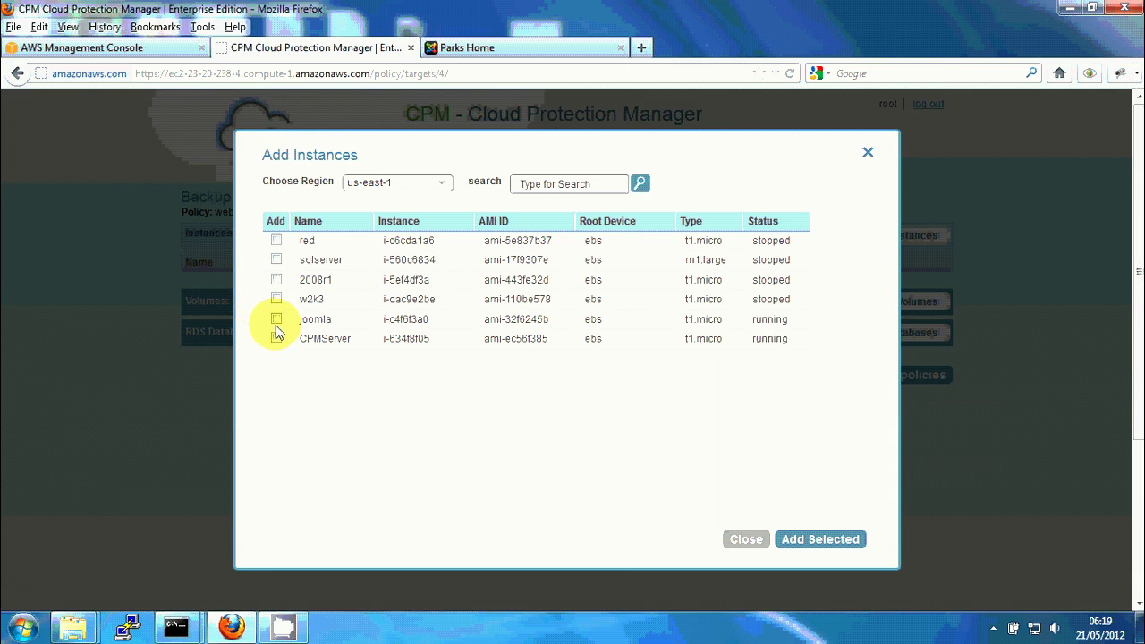
left_click(276, 320)
left_click(805, 540)
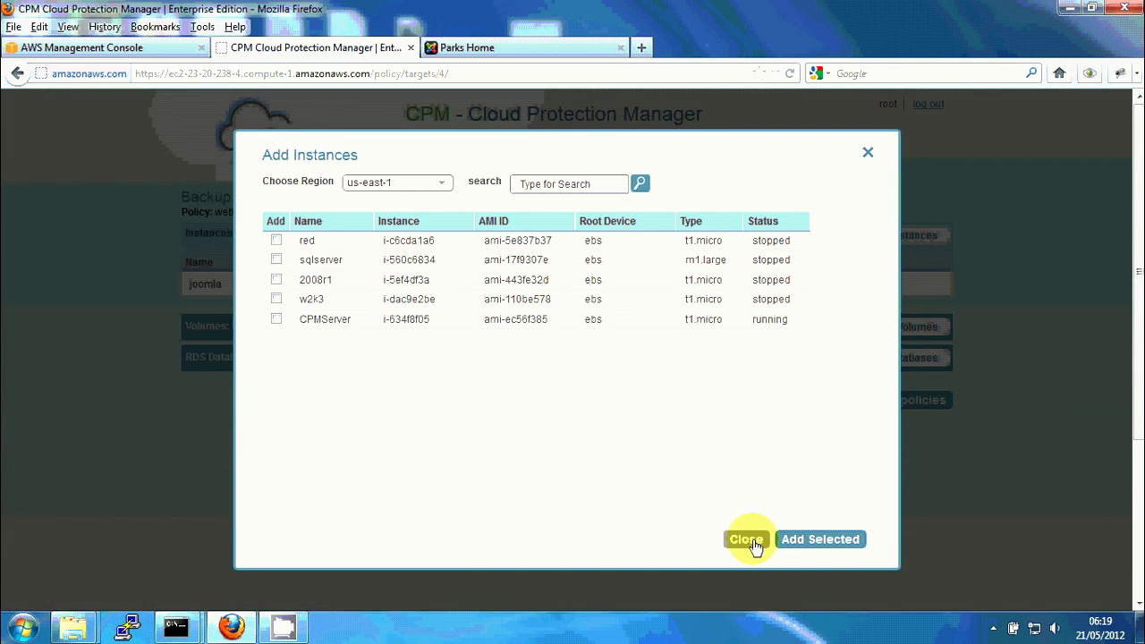
left_click(747, 539)
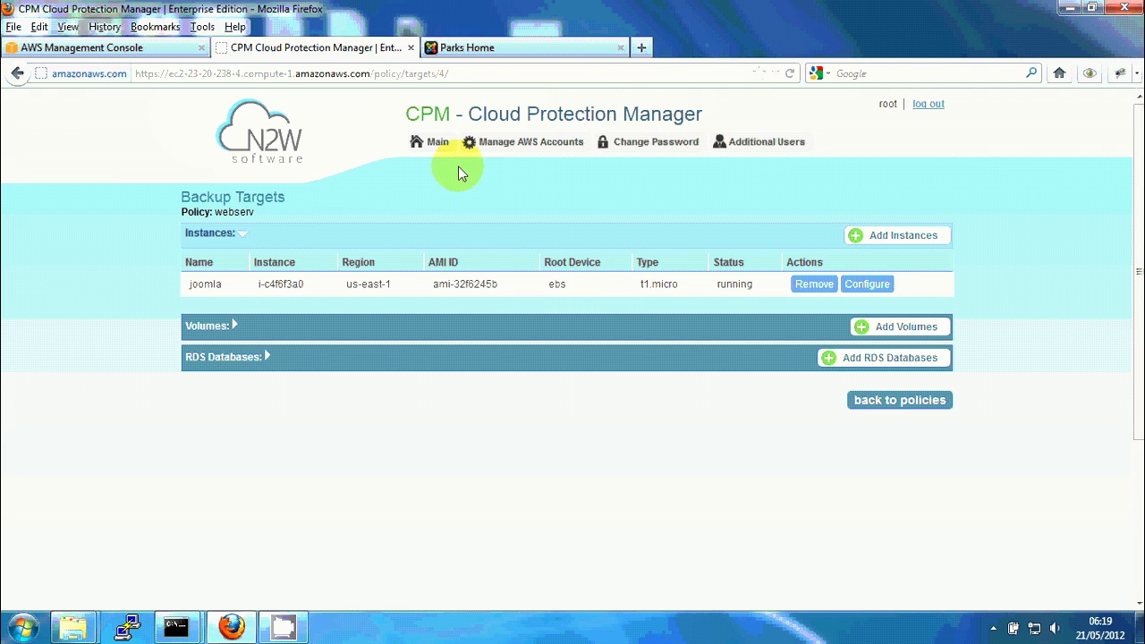
left_click(882, 402)
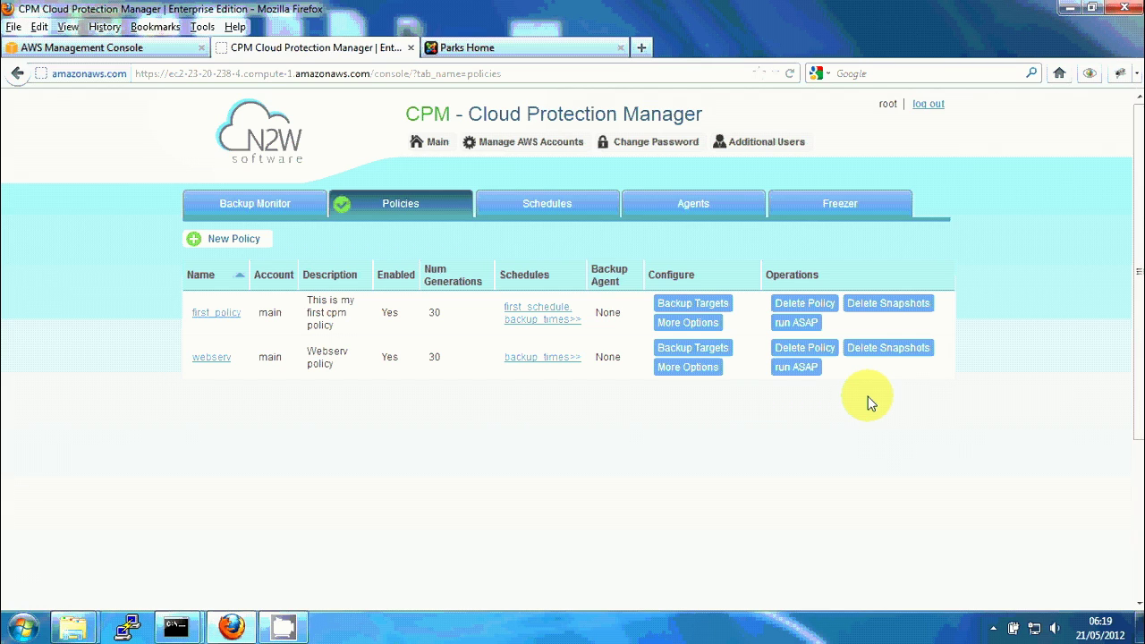
Step: In the webserv policy's additional options, set Backup Scripts to Activated and Scripts Output to Collect, and apply them
left_click(694, 377)
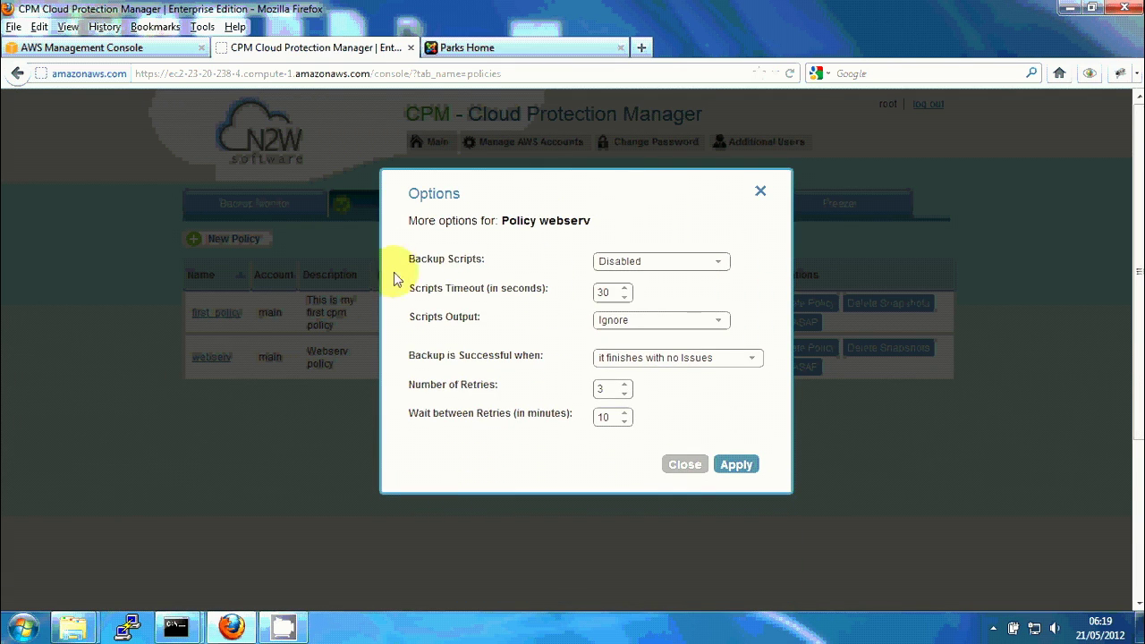
left_click(651, 266)
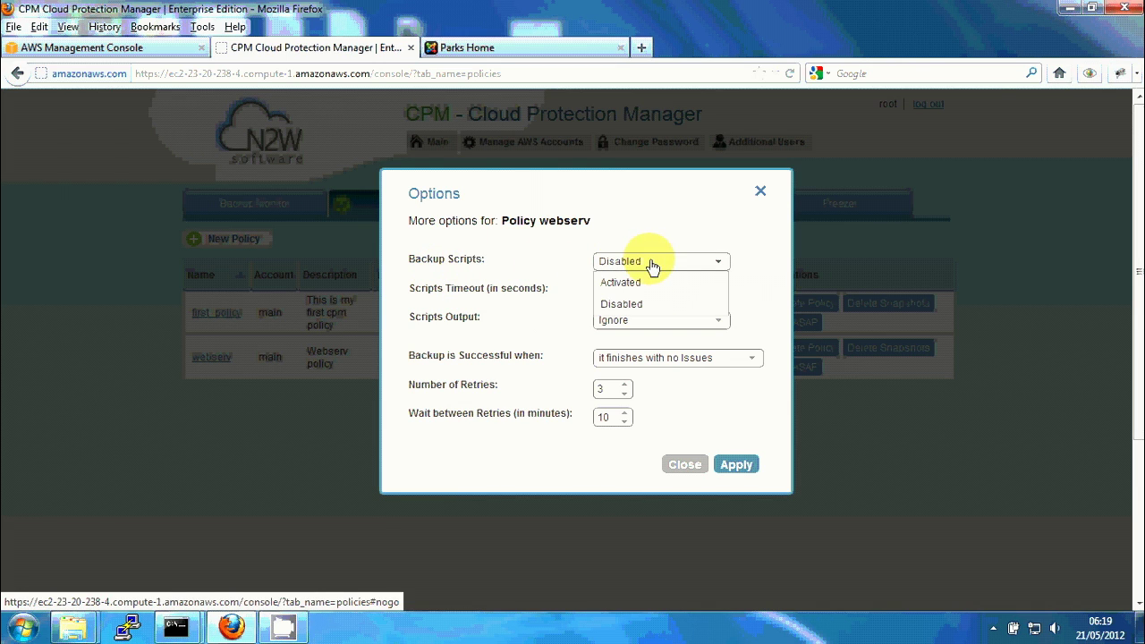
left_click(629, 283)
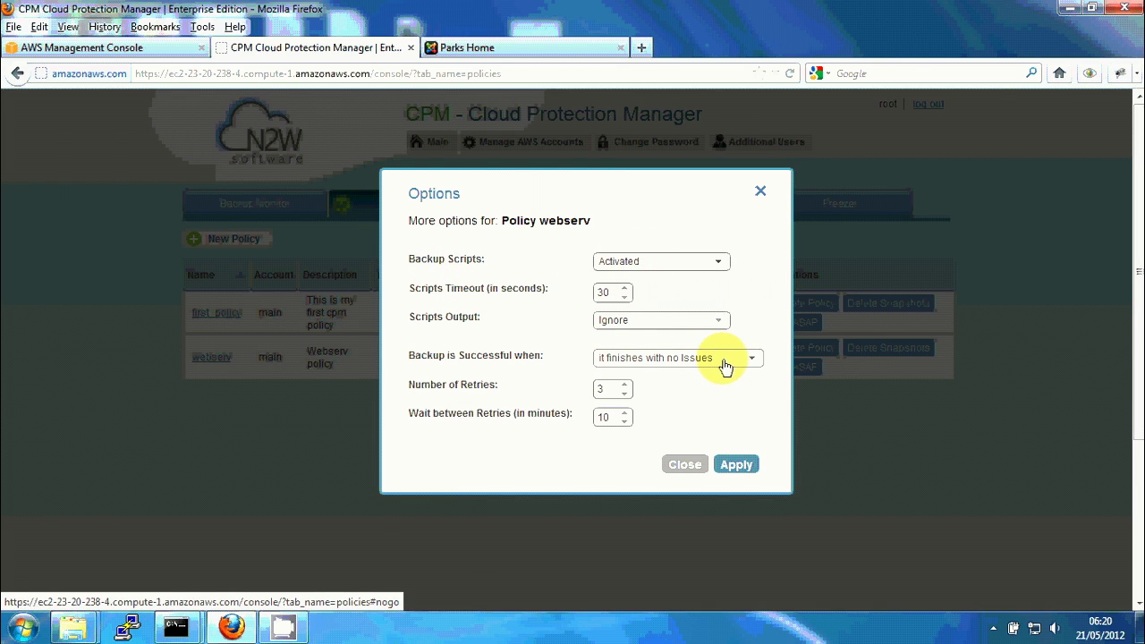
left_click(689, 327)
left_click(673, 343)
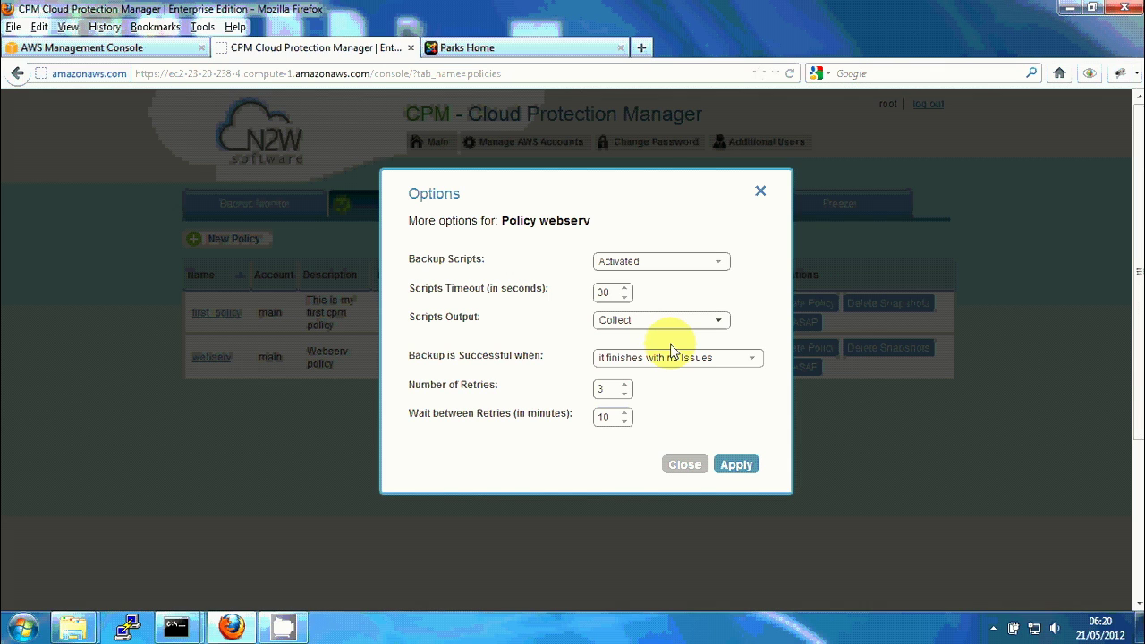
left_click(736, 467)
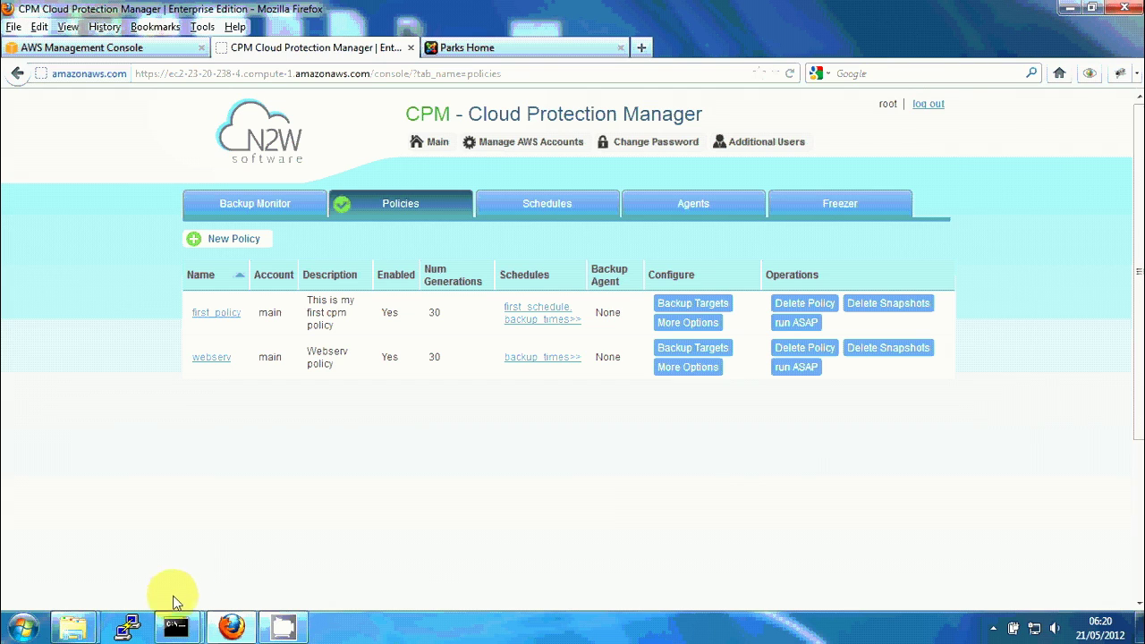
Step: Open the saved PuTTY session for the CPM server and log in as cpmuser
left_click(129, 630)
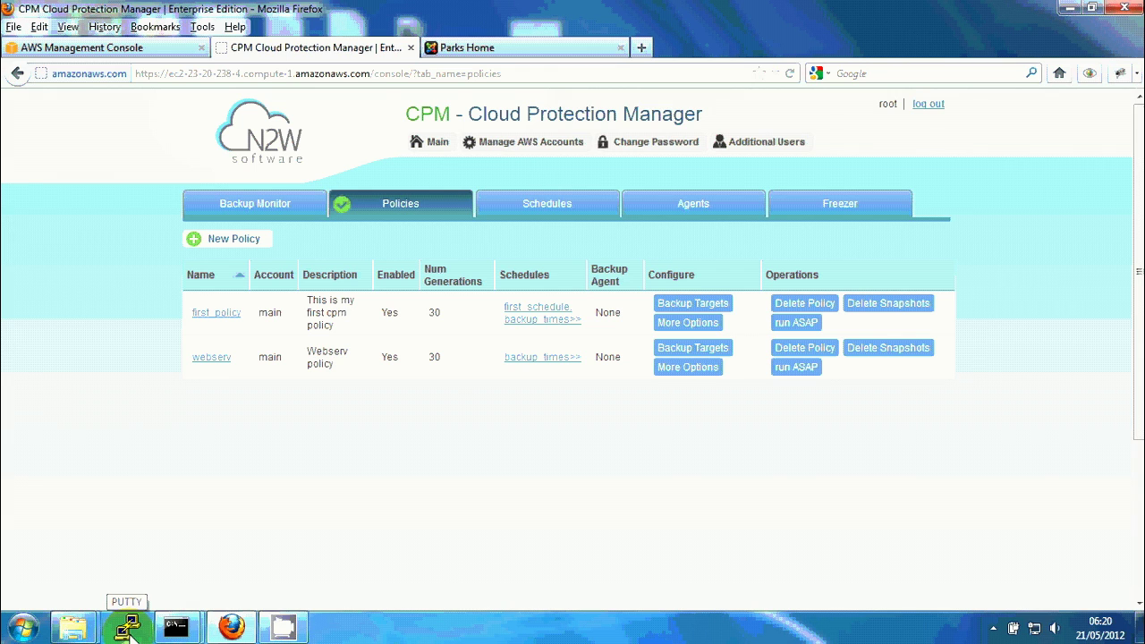
right_click(130, 630)
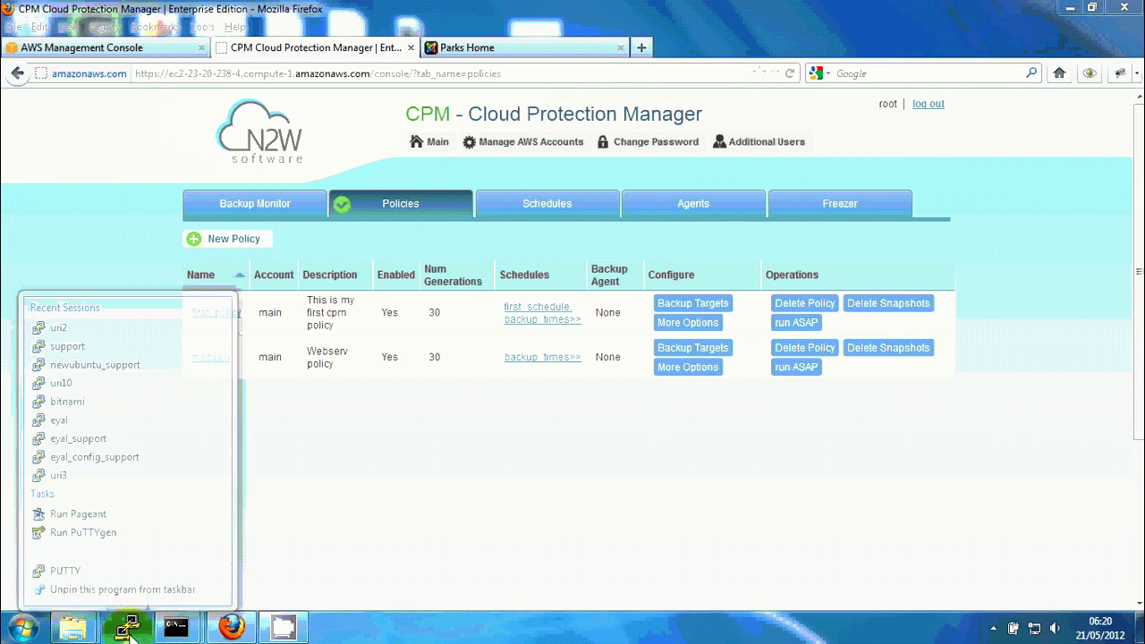
left_click(116, 320)
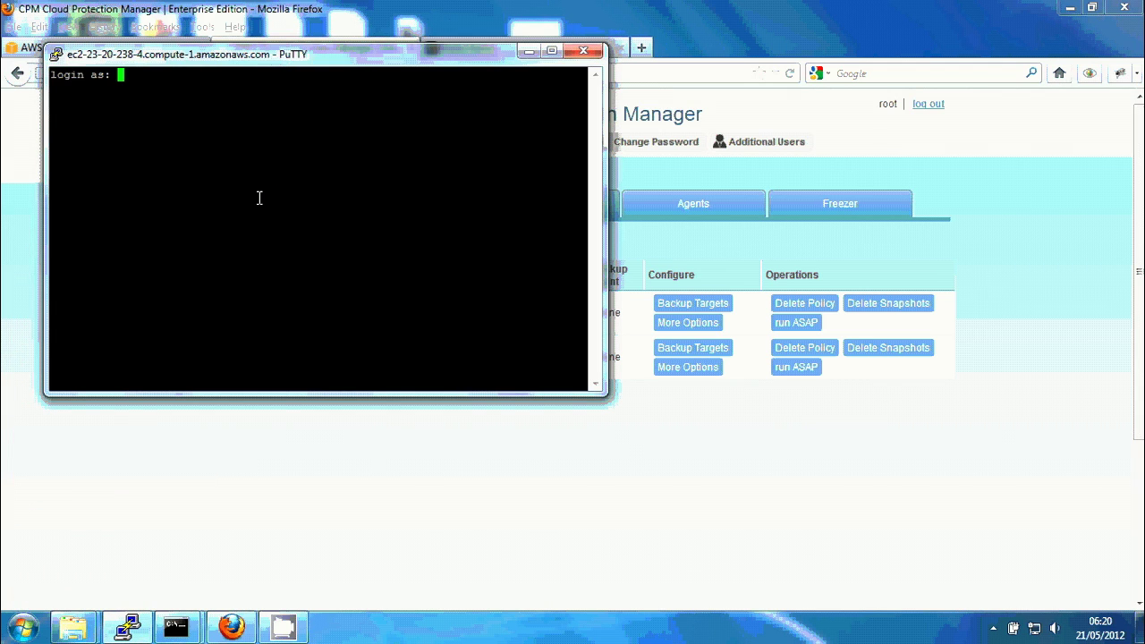
type("cpmuser")
key("Return")
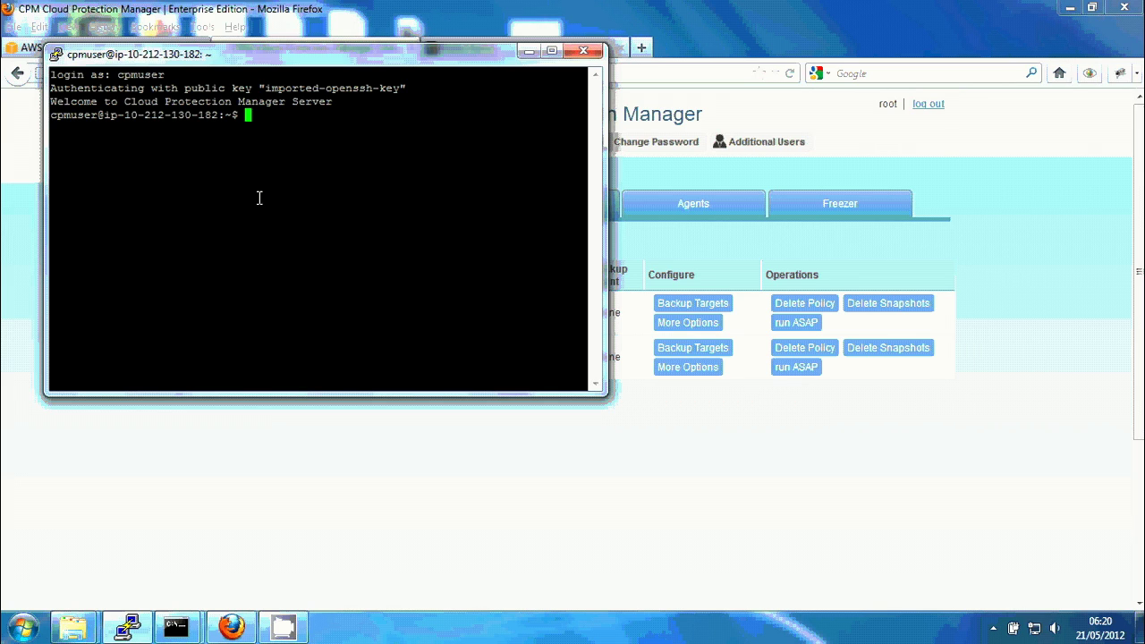
Step: Change to the /cpmdata/scripts/ directory and list its files in long format with ll
type("cd /cpm")
key("Tab")
type("cr")
key("Tab")
key("Return")
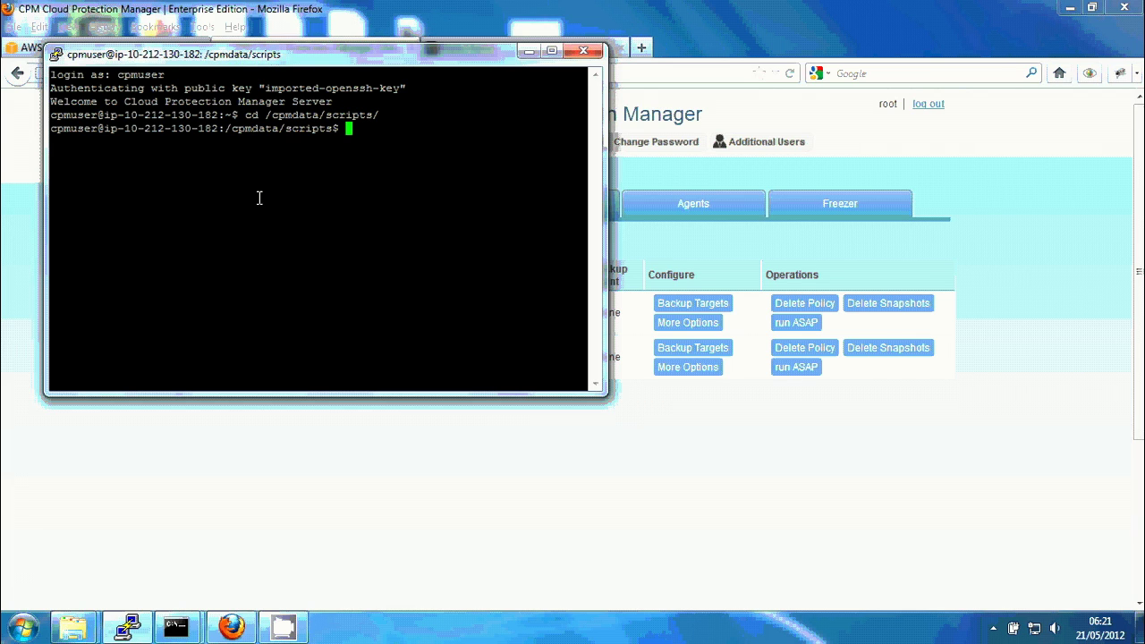
type("ll")
key("Return")
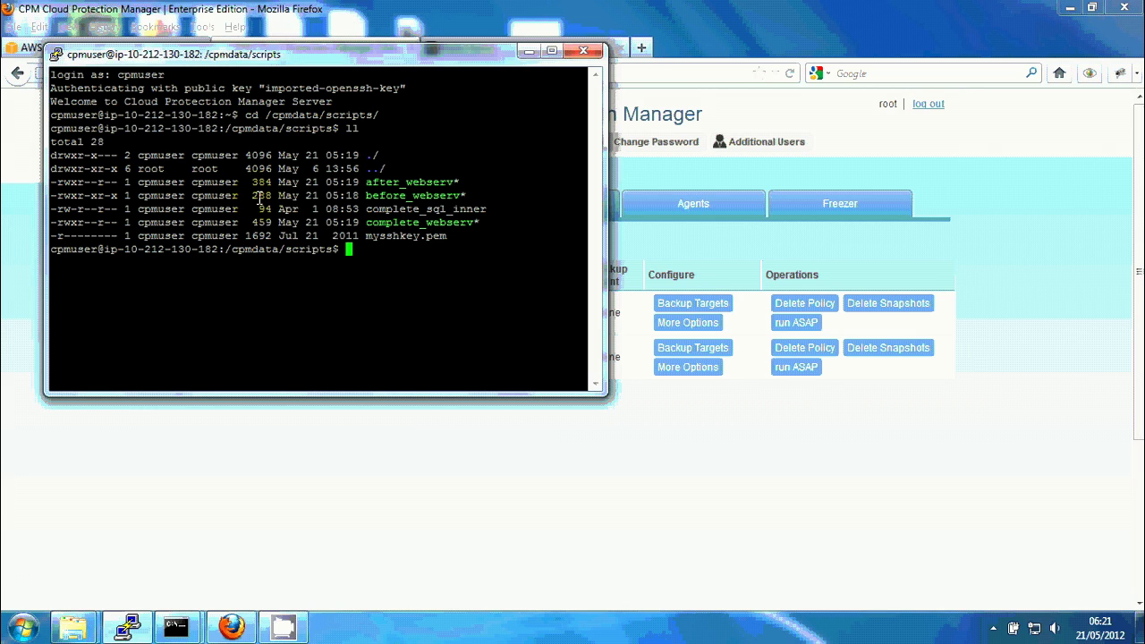
Step: Examine the listing entries for before_webserv, after_webserv, complete_webserv and mysshkey.pem by highlighting each name in turn
double_click(417, 195)
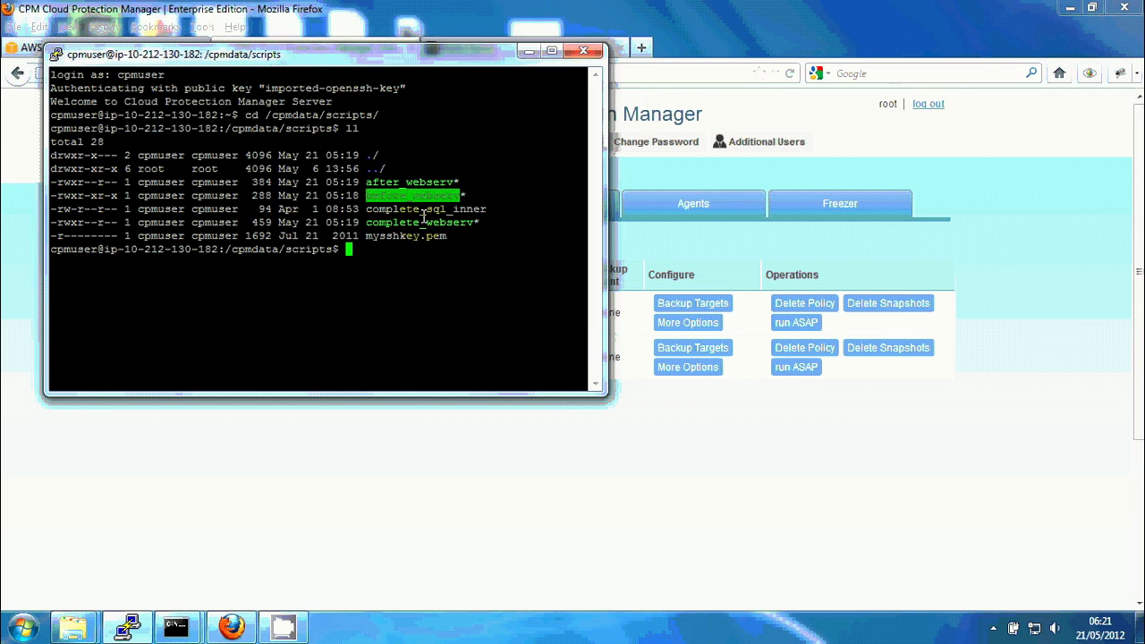
left_click(416, 182)
double_click(415, 182)
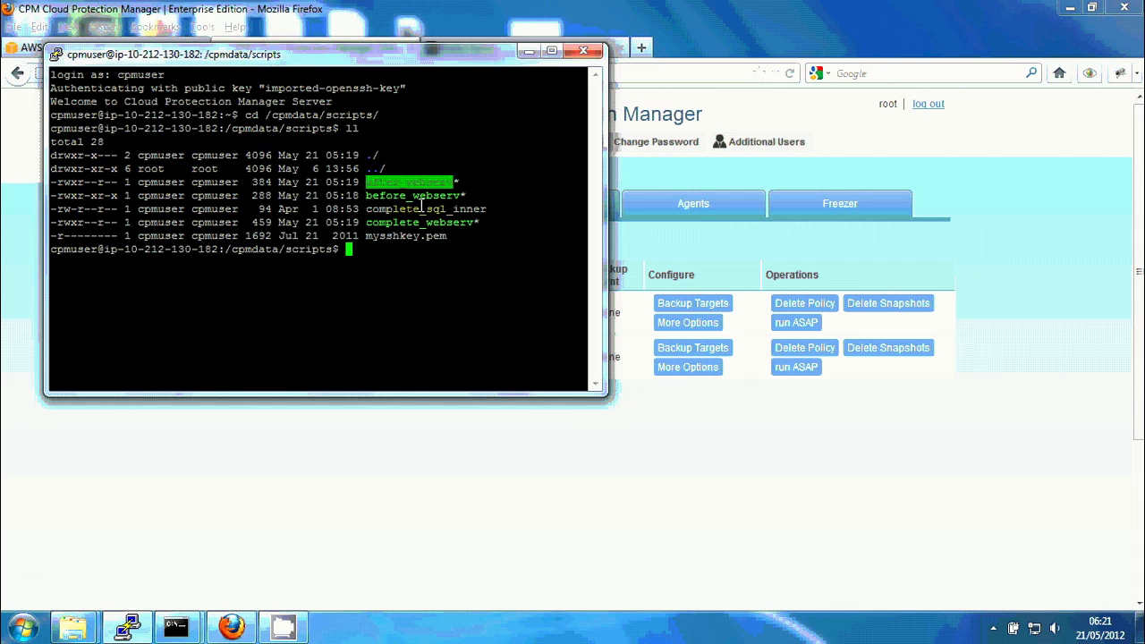
double_click(409, 222)
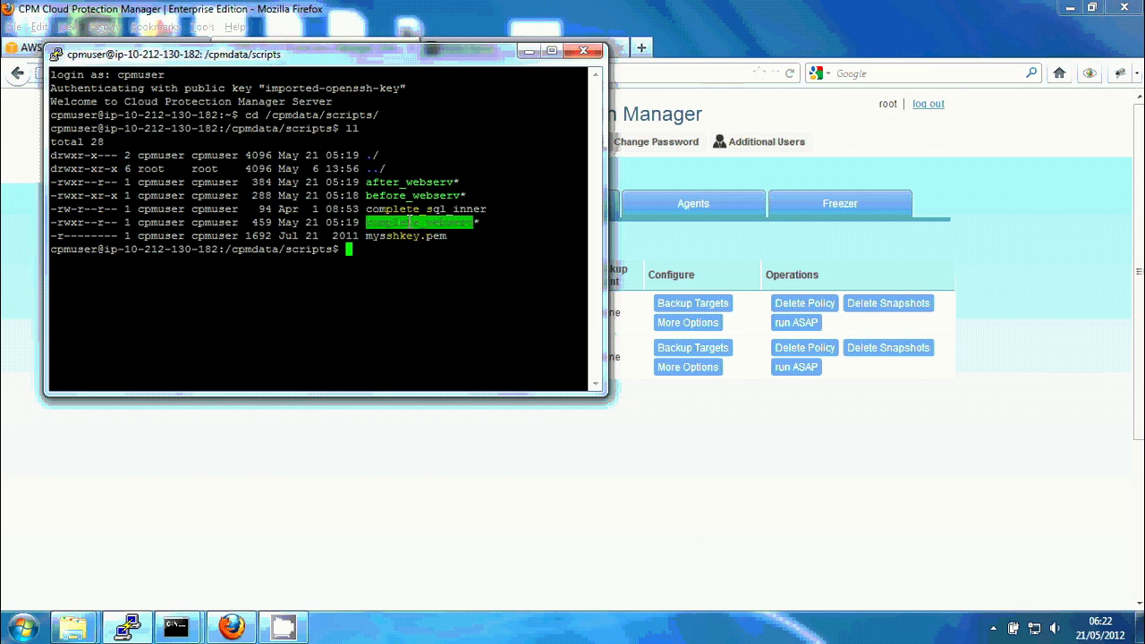
double_click(389, 236)
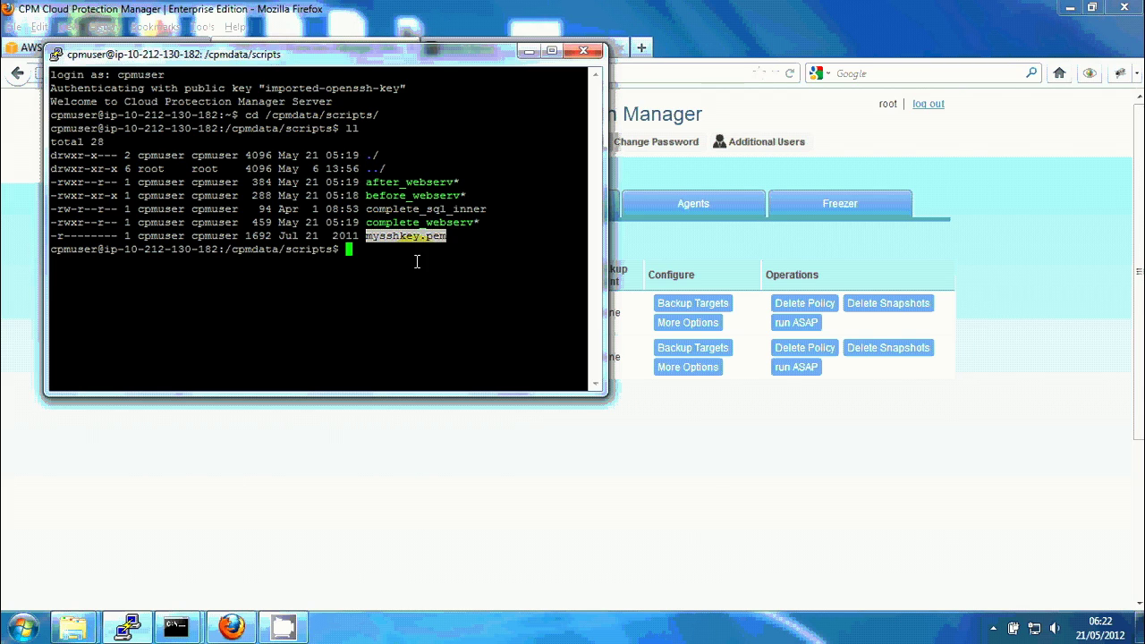